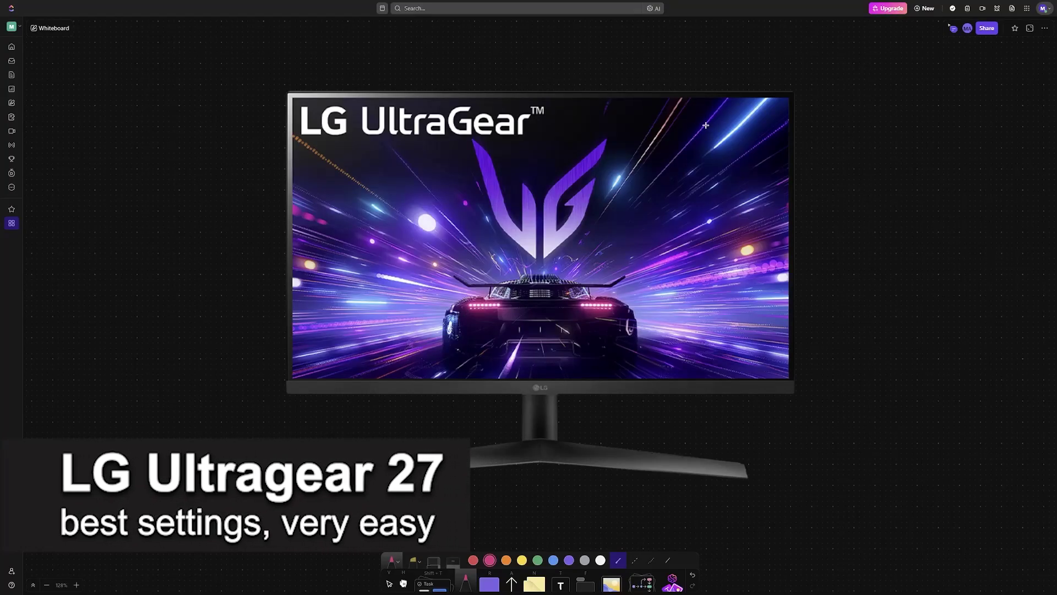
# - Handwrite and underline 27 on the monitor image, then redo the pink circle around it
pyautogui.moveTo(697, 118)
pyautogui.mouseDown()
pyautogui.moveTo(720, 144)
pyautogui.moveTo(732, 147)
pyautogui.moveTo(744, 130)
pyautogui.mouseUp()
pyautogui.moveTo(687, 149); pyautogui.dragTo(752, 147)
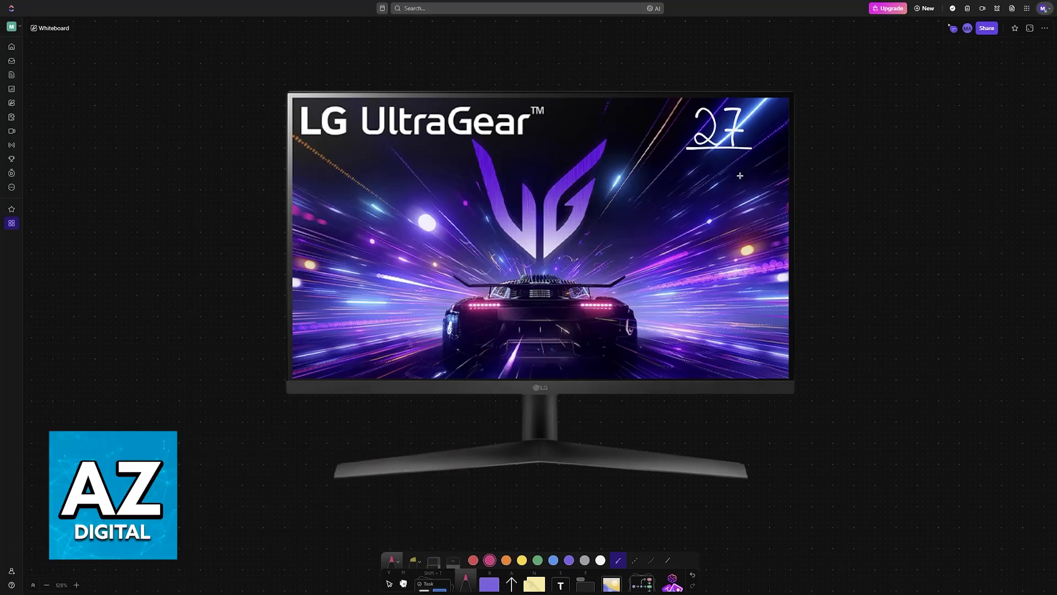
pyautogui.moveTo(685, 148)
pyautogui.mouseDown()
pyautogui.moveTo(701, 94)
pyautogui.moveTo(681, 165)
pyautogui.moveTo(763, 138)
pyautogui.moveTo(695, 97)
pyautogui.moveTo(688, 150)
pyautogui.moveTo(740, 159)
pyautogui.moveTo(710, 95)
pyautogui.moveTo(682, 135)
pyautogui.moveTo(685, 148)
pyautogui.mouseUp()
pyautogui.hotkey('ctrl', 'z')
pyautogui.hotkey('ctrl', 'z')
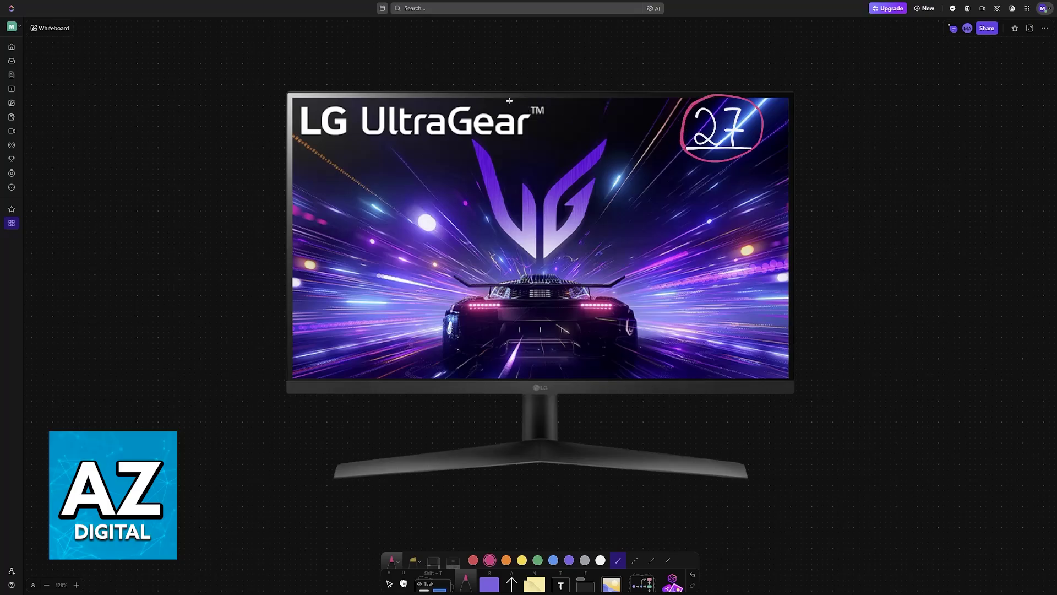
# - Circle the LG UltraGear logo in pink, arrow it to 27, and tick the 27
pyautogui.moveTo(509, 100)
pyautogui.mouseDown()
pyautogui.moveTo(666, 88)
pyautogui.moveTo(682, 76)
pyautogui.mouseUp()
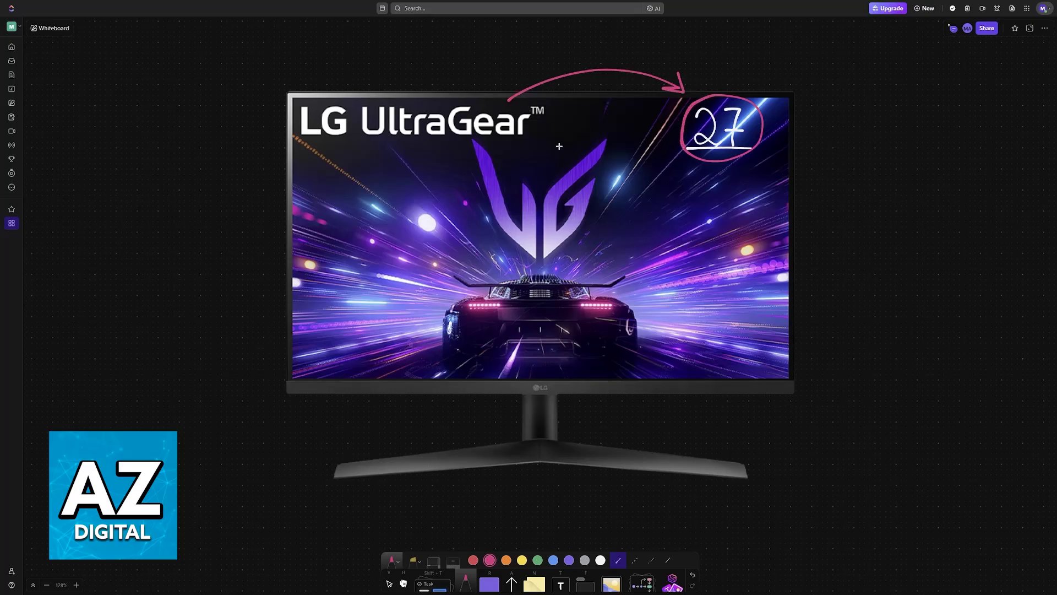
pyautogui.moveTo(288, 145); pyautogui.dragTo(560, 143)
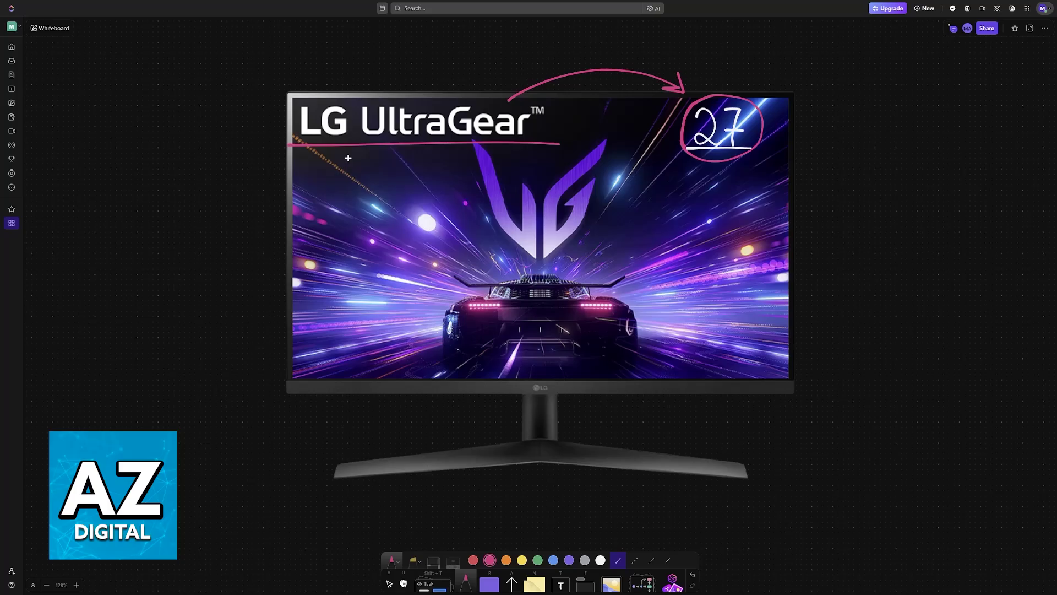
pyautogui.moveTo(353, 125); pyautogui.dragTo(551, 94)
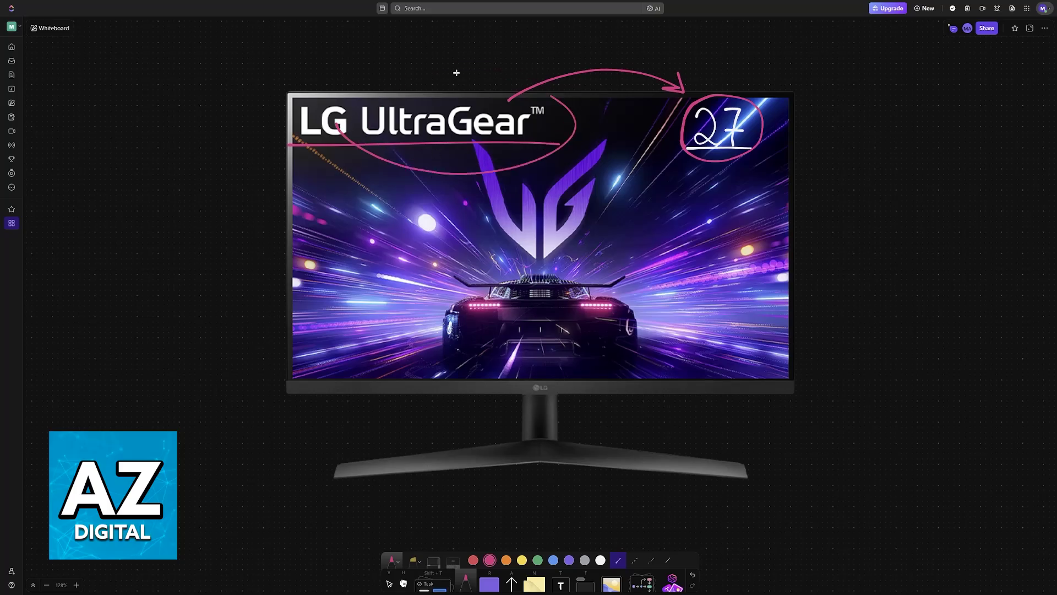
pyautogui.moveTo(456, 72); pyautogui.dragTo(353, 135)
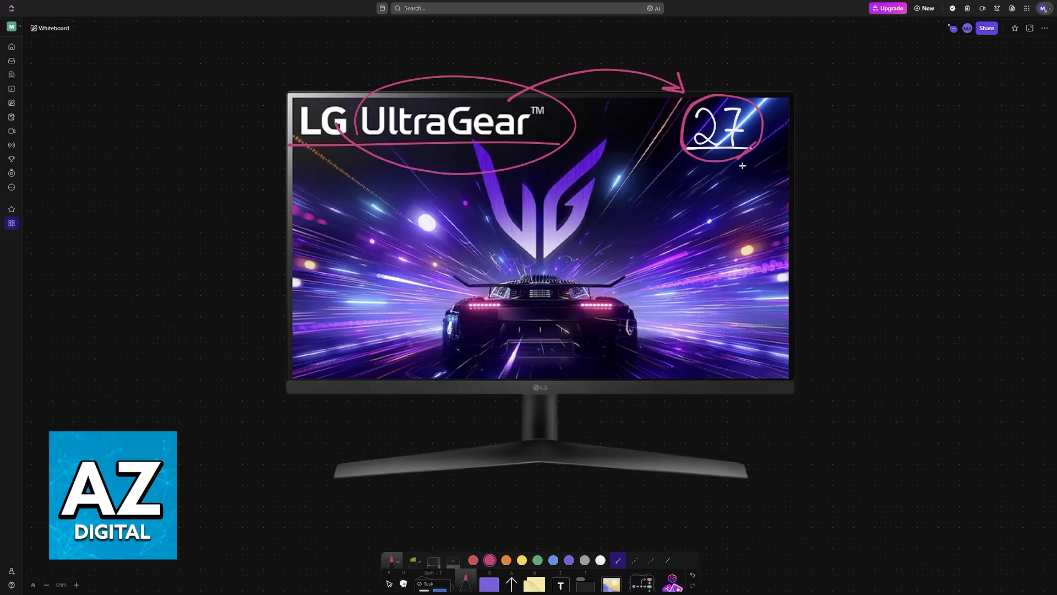
pyautogui.moveTo(741, 165); pyautogui.dragTo(762, 151)
# - Trace a pink outline along the monitor's bottom bezel, then scroll down to the OSD screenshots
pyautogui.scroll(-8, 781, 300)
pyautogui.scroll(5, 614, 284)
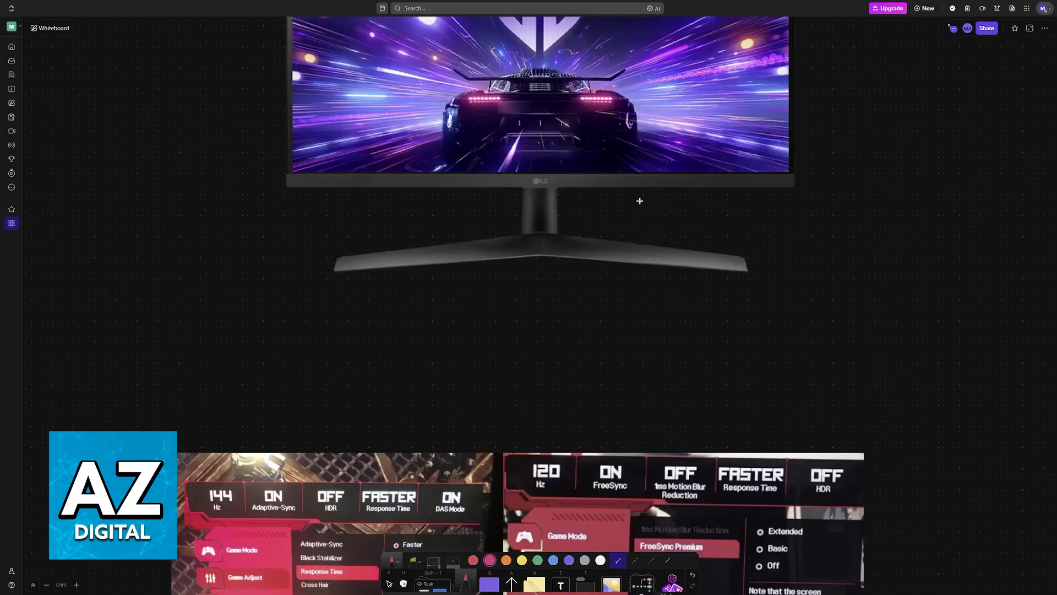
pyautogui.scroll(2, 555, 228)
pyautogui.moveTo(284, 265)
pyautogui.mouseDown()
pyautogui.moveTo(317, 276)
pyautogui.moveTo(577, 277)
pyautogui.moveTo(799, 277)
pyautogui.moveTo(801, 266)
pyautogui.mouseUp()
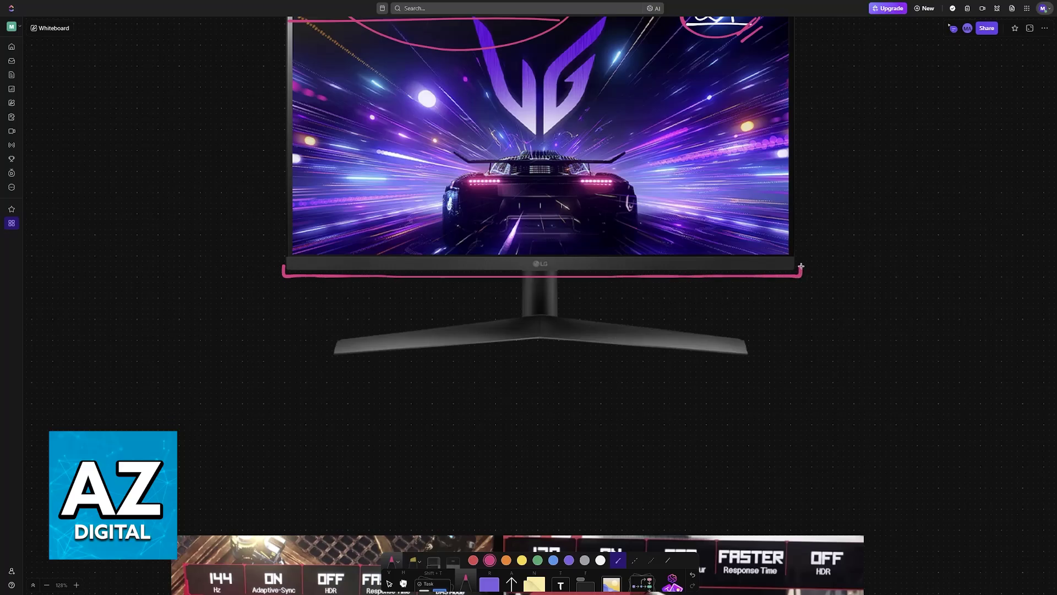
pyautogui.moveTo(289, 268); pyautogui.dragTo(802, 270)
pyautogui.scroll(-5, 770, 300)
pyautogui.scroll(-2, 737, 321)
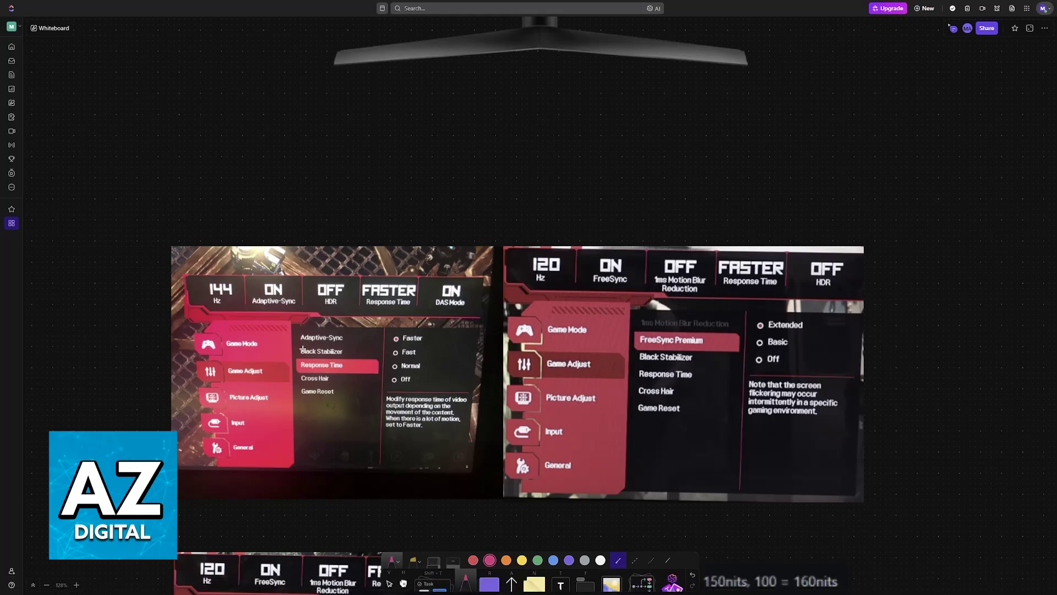
pyautogui.moveTo(511, 381); pyautogui.dragTo(506, 349)
pyautogui.moveTo(621, 382); pyautogui.dragTo(626, 353)
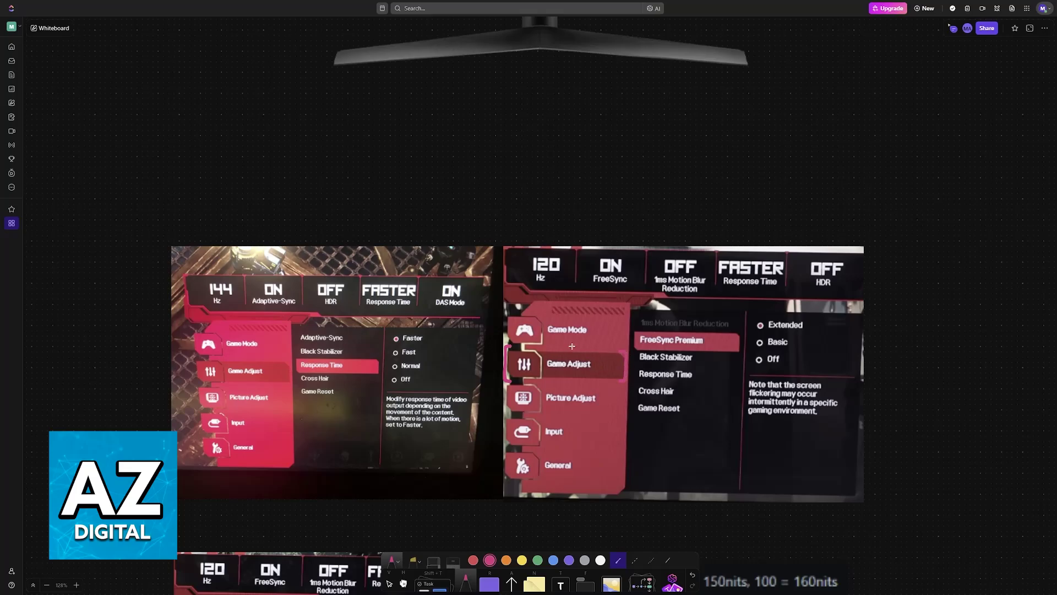
pyautogui.moveTo(547, 335)
pyautogui.mouseDown()
pyautogui.moveTo(590, 333)
pyautogui.moveTo(544, 199)
pyautogui.moveTo(559, 180)
pyautogui.moveTo(562, 194)
pyautogui.moveTo(564, 185)
pyautogui.moveTo(577, 189)
pyautogui.moveTo(546, 204)
pyautogui.moveTo(539, 172)
pyautogui.moveTo(590, 163)
pyautogui.mouseUp()
pyautogui.hotkey('ctrl', 'z')
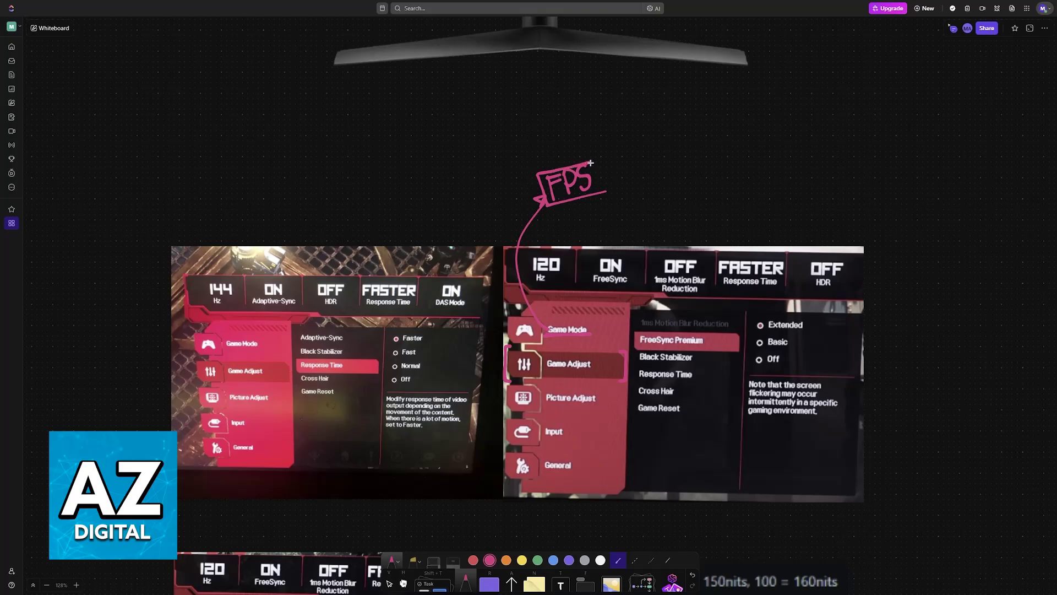
pyautogui.hotkey('ctrl', 'z')
pyautogui.moveTo(545, 203)
pyautogui.mouseDown()
pyautogui.moveTo(555, 167)
pyautogui.moveTo(597, 160)
pyautogui.moveTo(602, 191)
pyautogui.moveTo(572, 200)
pyautogui.moveTo(546, 204)
pyautogui.moveTo(538, 172)
pyautogui.mouseUp()
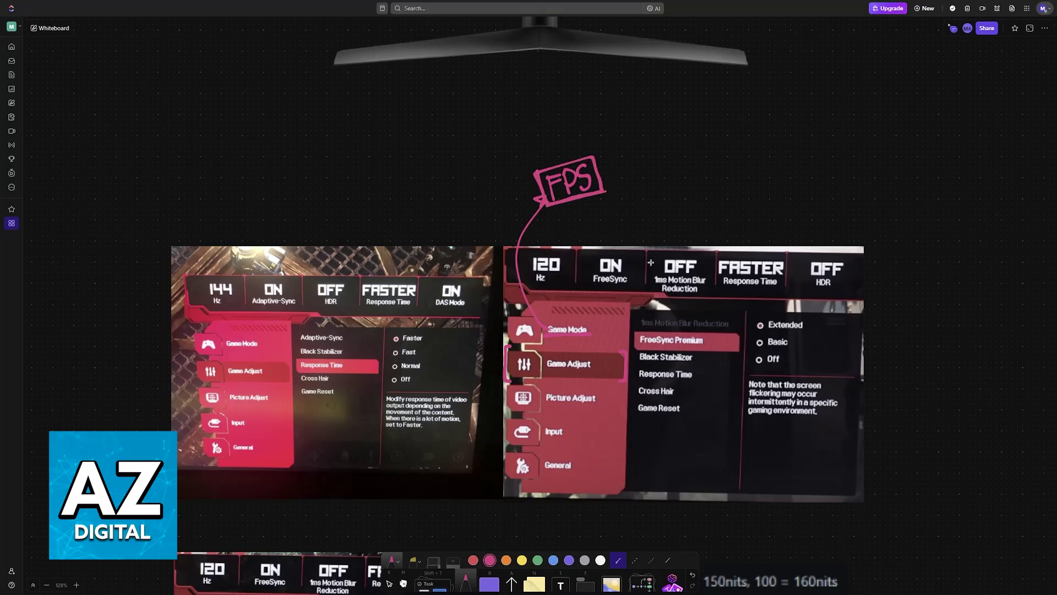
pyautogui.hotkey('ctrl', 'z')
pyautogui.hotkey('ctrl', 'z')
pyautogui.hotkey('ctrl', 'z')
pyautogui.hotkey('ctrl', 'z')
pyautogui.hotkey('ctrl', 'z')
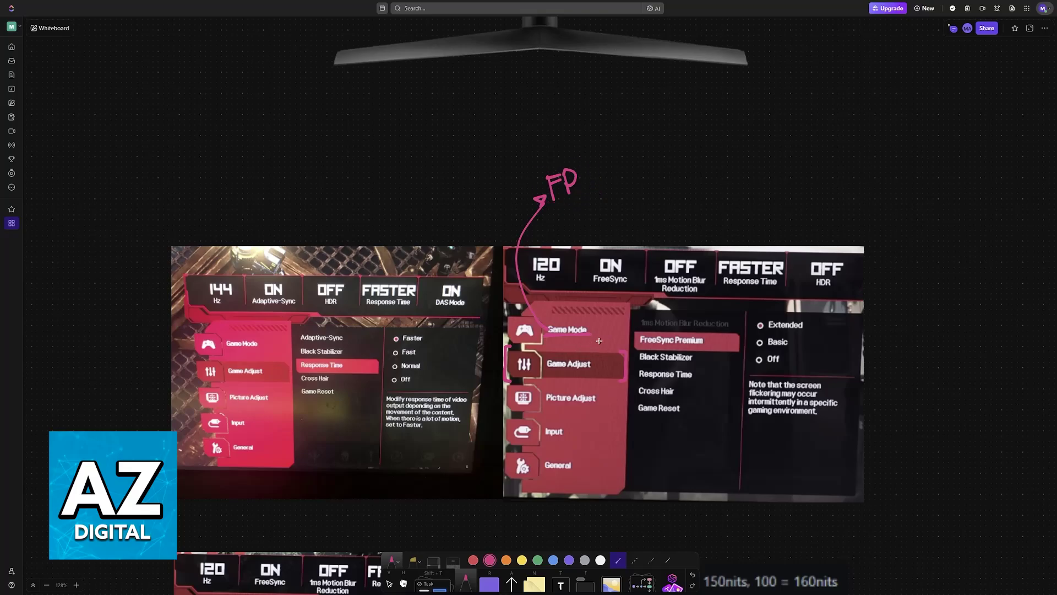
pyautogui.hotkey('ctrl', 'z')
pyautogui.hotkey('ctrl', 'z')
pyautogui.hotkey('ctrl', 'z')
pyautogui.hotkey('ctrl', 'z')
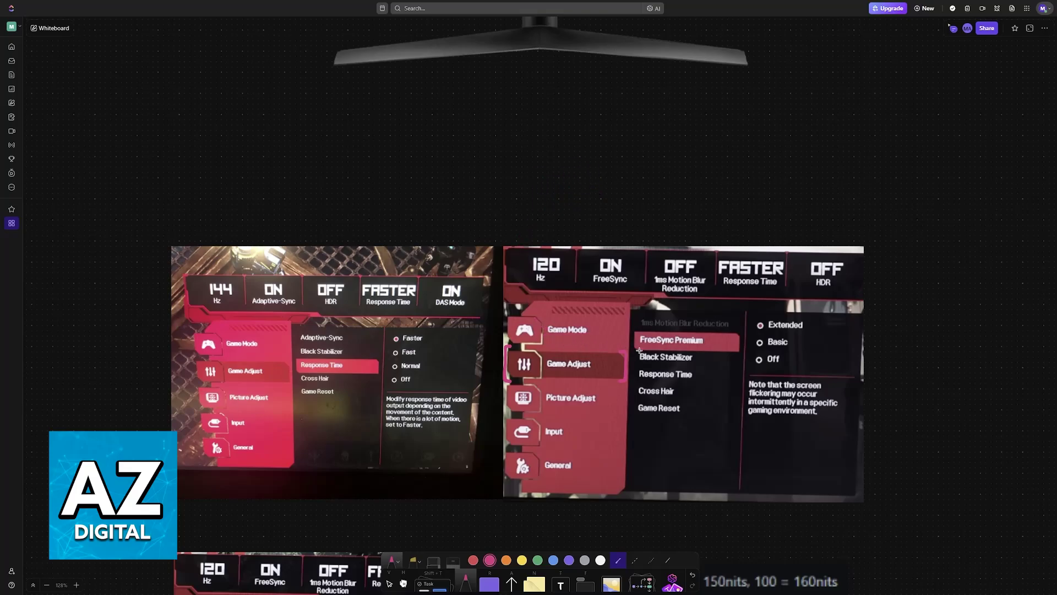
# - Bracket FreeSync Premium in pink and arrow Black Stabilizer to an underlined '0-100' note
pyautogui.moveTo(639, 351)
pyautogui.mouseDown()
pyautogui.moveTo(634, 333)
pyautogui.moveTo(736, 350)
pyautogui.moveTo(731, 335)
pyautogui.moveTo(742, 340)
pyautogui.moveTo(751, 321)
pyautogui.moveTo(752, 349)
pyautogui.mouseUp()
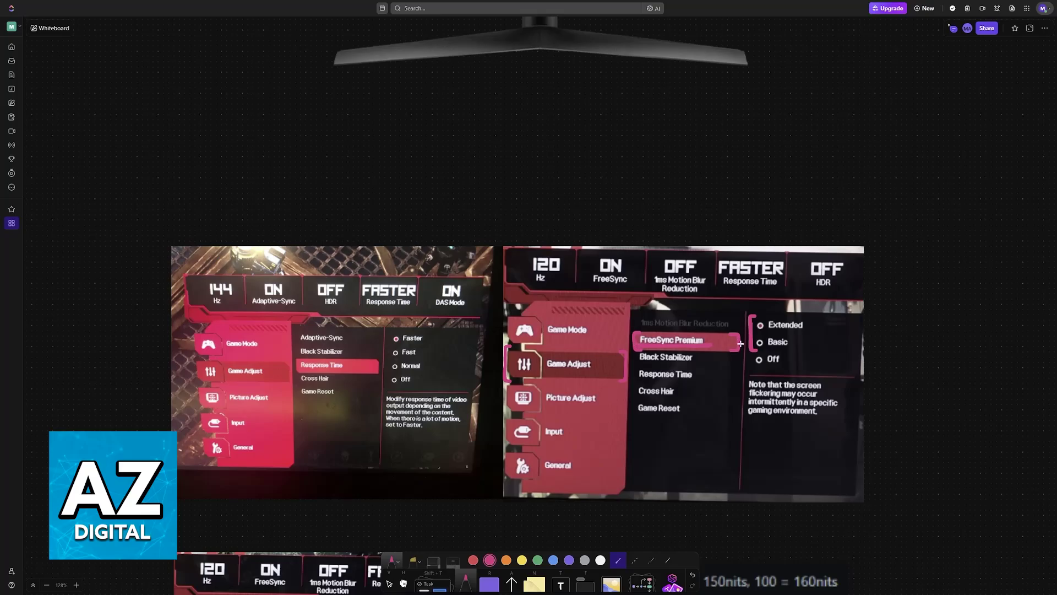
pyautogui.moveTo(739, 346)
pyautogui.mouseDown()
pyautogui.moveTo(746, 319)
pyautogui.moveTo(751, 341)
pyautogui.moveTo(744, 334)
pyautogui.mouseUp()
pyautogui.moveTo(697, 360); pyautogui.dragTo(921, 364)
pyautogui.moveTo(927, 358)
pyautogui.mouseDown()
pyautogui.moveTo(931, 373)
pyautogui.moveTo(942, 355)
pyautogui.moveTo(953, 369)
pyautogui.moveTo(961, 357)
pyautogui.mouseUp()
pyautogui.moveTo(882, 377); pyautogui.dragTo(980, 373)
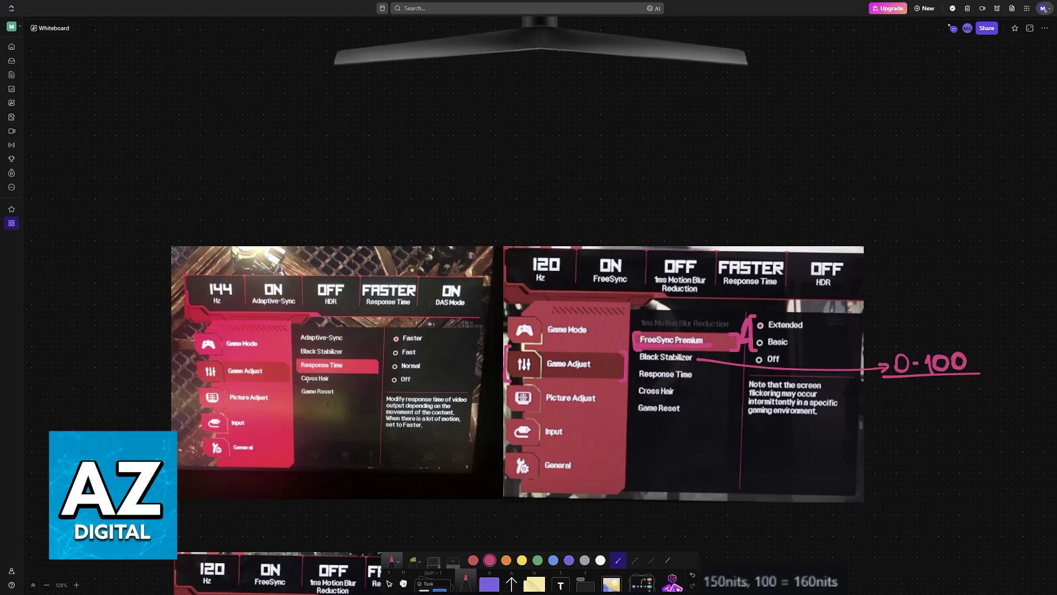
# - Mark FASTER response time, then underline and cross out Cross Hair in pink
pyautogui.moveTo(378, 367)
pyautogui.mouseDown()
pyautogui.moveTo(387, 341)
pyautogui.moveTo(360, 289)
pyautogui.moveTo(364, 277)
pyautogui.moveTo(414, 313)
pyautogui.mouseUp()
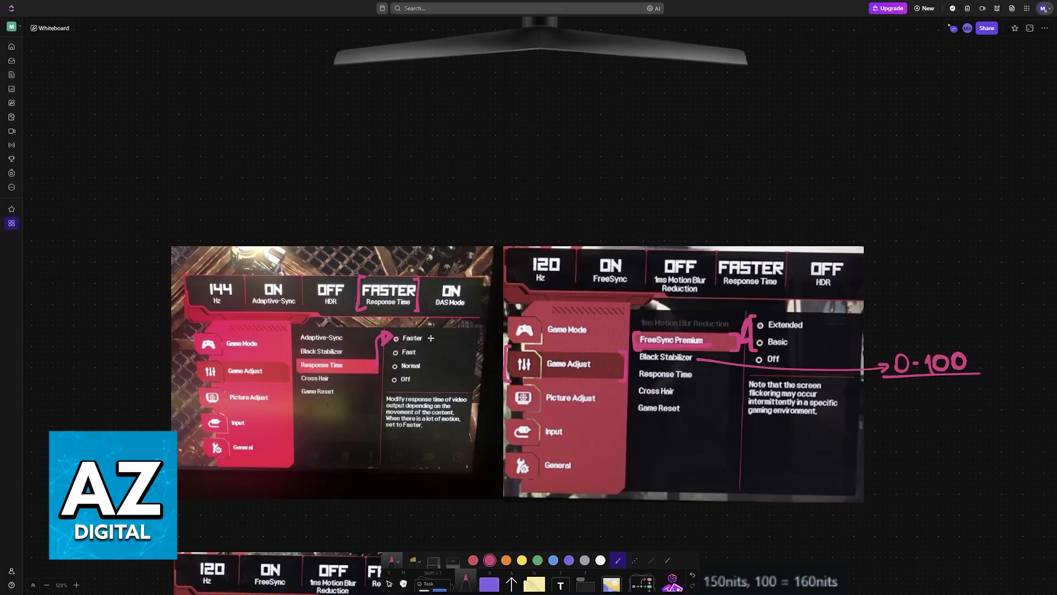
pyautogui.moveTo(301, 383)
pyautogui.mouseDown()
pyautogui.moveTo(330, 384)
pyautogui.moveTo(355, 427)
pyautogui.moveTo(368, 412)
pyautogui.moveTo(347, 409)
pyautogui.moveTo(370, 413)
pyautogui.moveTo(346, 413)
pyautogui.moveTo(357, 424)
pyautogui.moveTo(366, 416)
pyautogui.mouseUp()
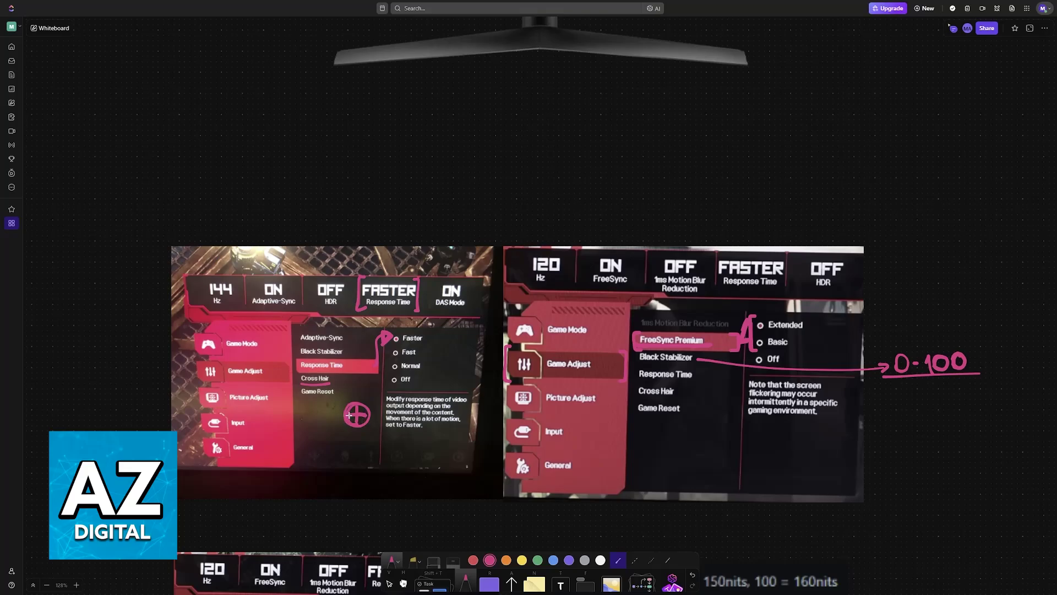
pyautogui.moveTo(309, 372)
pyautogui.mouseDown()
pyautogui.moveTo(322, 382)
pyautogui.moveTo(307, 383)
pyautogui.moveTo(346, 389)
pyautogui.mouseUp()
# - Bracket the picture settings from Picture Adjust down to Brightness in pink
pyautogui.scroll(-6, 303, 375)
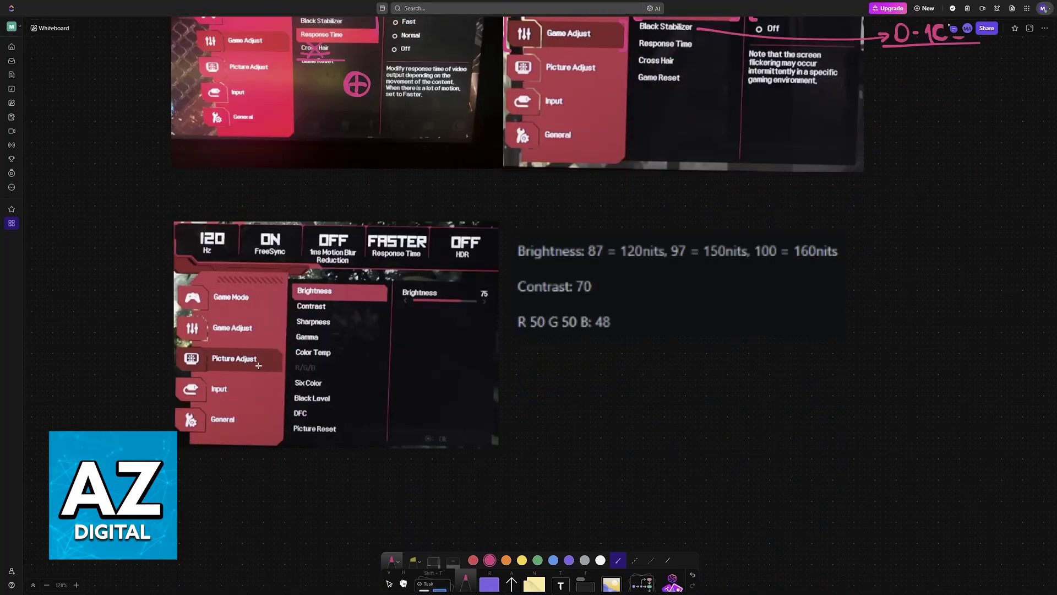
pyautogui.moveTo(259, 361); pyautogui.dragTo(284, 296)
pyautogui.moveTo(301, 371)
pyautogui.mouseDown()
pyautogui.moveTo(289, 306)
pyautogui.moveTo(298, 279)
pyautogui.mouseUp()
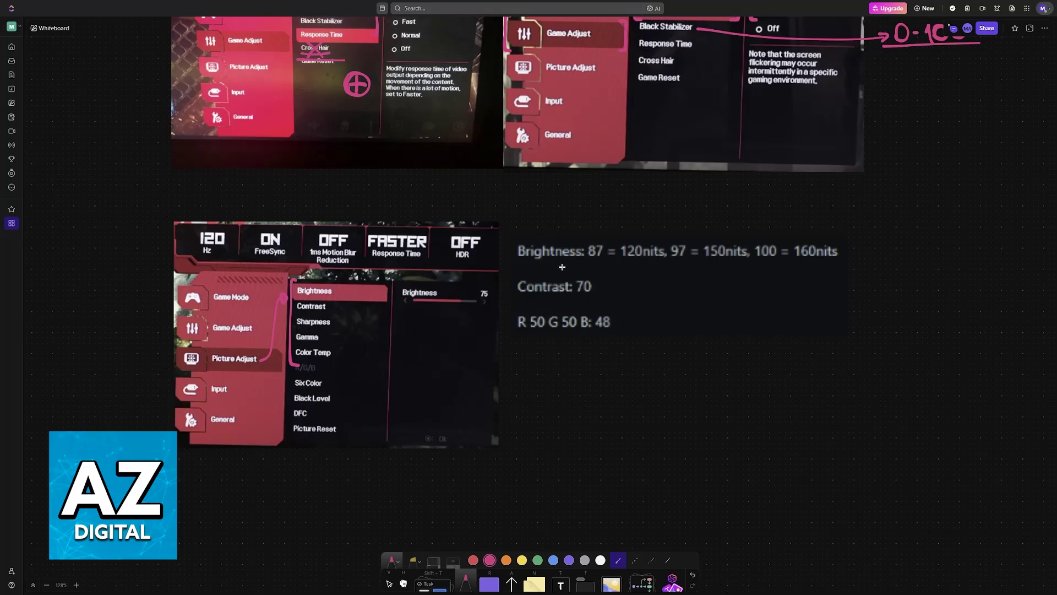
# - Circle brightness values 87, 97 and 100 with linking arrows, and circle contrast 70
pyautogui.moveTo(585, 260)
pyautogui.mouseDown()
pyautogui.moveTo(596, 263)
pyautogui.moveTo(584, 257)
pyautogui.mouseUp()
pyautogui.moveTo(668, 250)
pyautogui.mouseDown()
pyautogui.moveTo(683, 236)
pyautogui.moveTo(668, 253)
pyautogui.mouseUp()
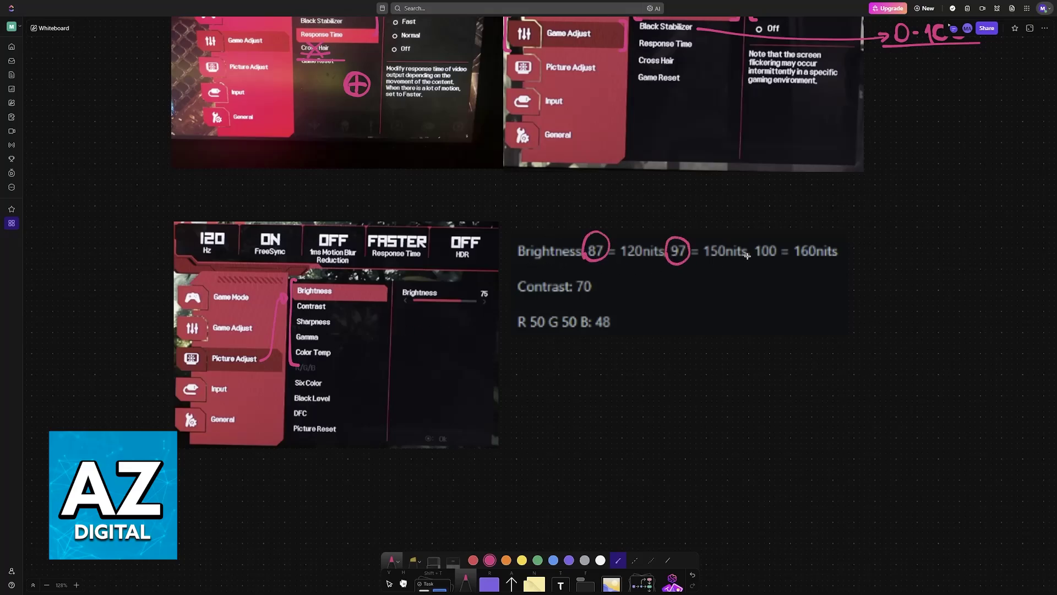
pyautogui.moveTo(749, 256)
pyautogui.mouseDown()
pyautogui.moveTo(785, 243)
pyautogui.moveTo(751, 255)
pyautogui.mouseUp()
pyautogui.moveTo(599, 232); pyautogui.dragTo(673, 237)
pyautogui.moveTo(677, 234)
pyautogui.mouseDown()
pyautogui.moveTo(683, 224)
pyautogui.moveTo(751, 227)
pyautogui.mouseUp()
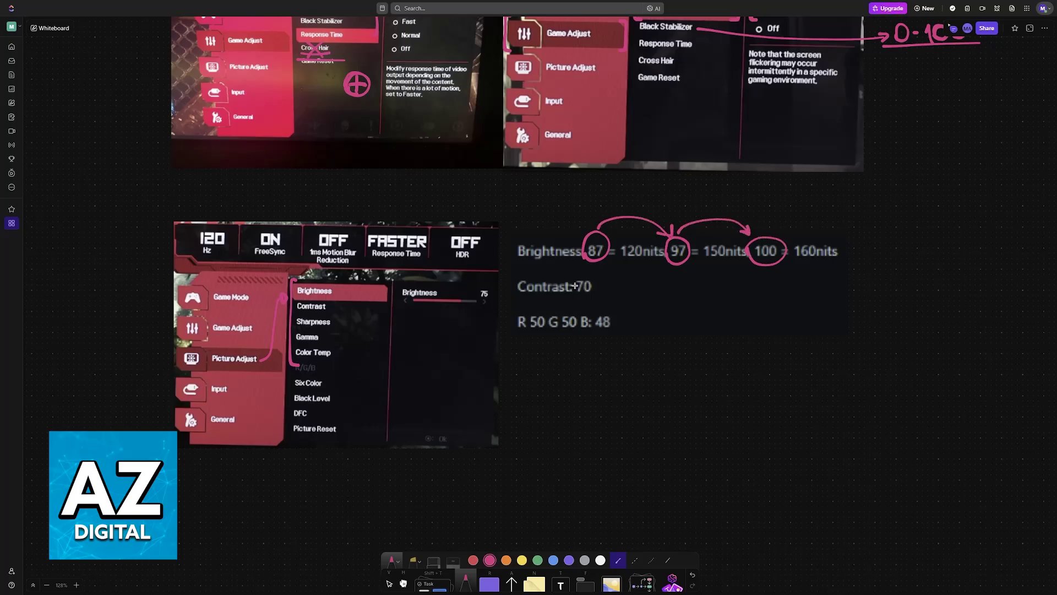
pyautogui.moveTo(574, 292)
pyautogui.mouseDown()
pyautogui.moveTo(596, 278)
pyautogui.moveTo(573, 288)
pyautogui.mouseUp()
# - Add arrows under the R and G values and box Color Temp
pyautogui.moveTo(533, 336)
pyautogui.mouseDown()
pyautogui.moveTo(537, 350)
pyautogui.moveTo(575, 337)
pyautogui.moveTo(572, 347)
pyautogui.moveTo(603, 345)
pyautogui.mouseUp()
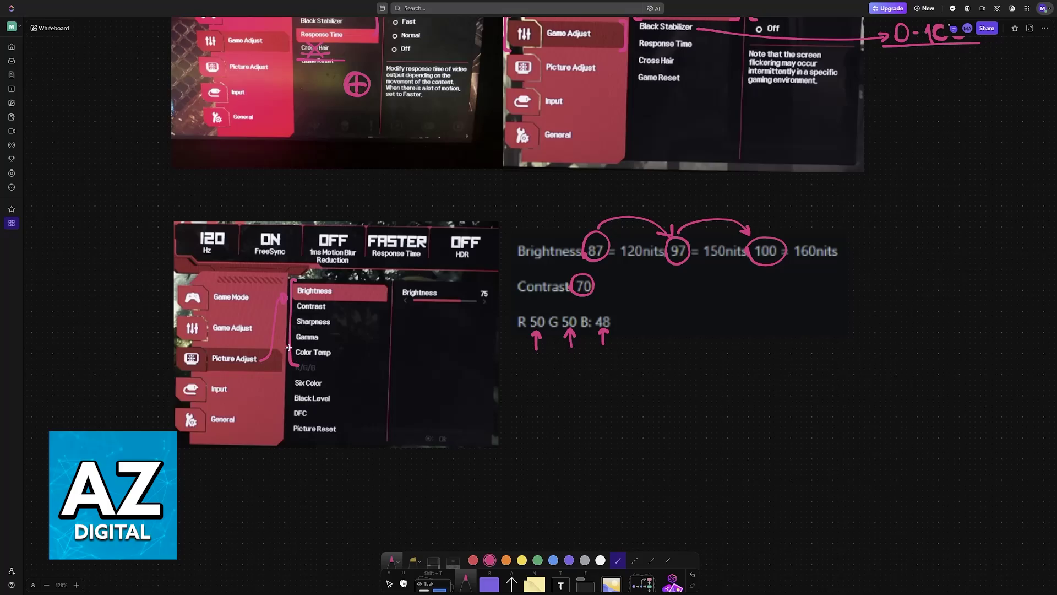
pyautogui.moveTo(288, 348)
pyautogui.mouseDown()
pyautogui.moveTo(344, 353)
pyautogui.moveTo(290, 360)
pyautogui.moveTo(337, 360)
pyautogui.moveTo(333, 345)
pyautogui.moveTo(289, 347)
pyautogui.moveTo(336, 360)
pyautogui.mouseUp()
pyautogui.hotkey('ctrl', 'z')
# - Draw a pink curved arrow to Game Adjust in the left OSD screenshot and underline it
pyautogui.scroll(15, 493, 373)
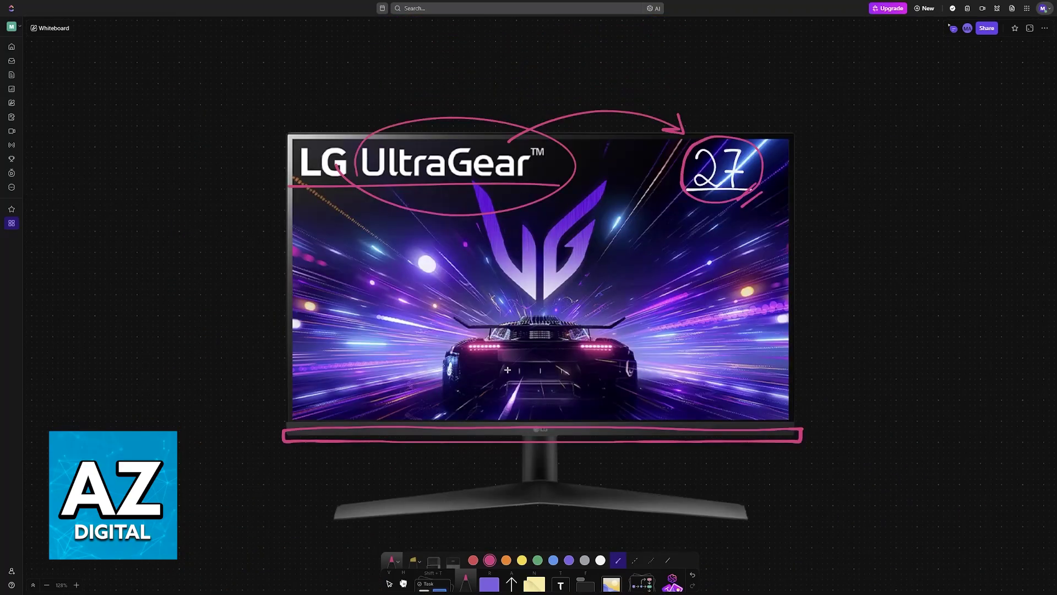
pyautogui.scroll(-15, 507, 370)
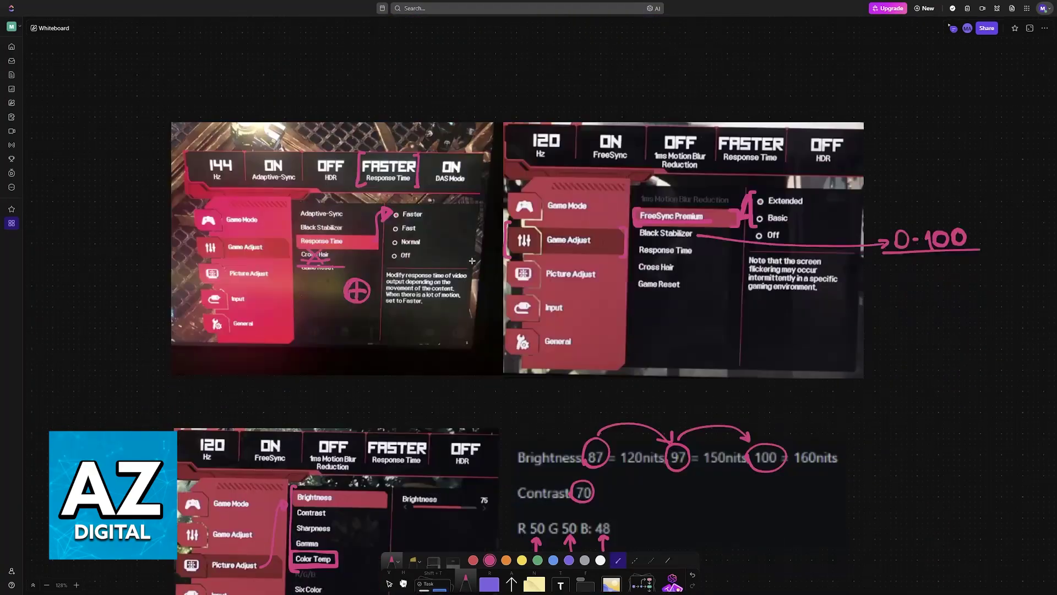
pyautogui.moveTo(183, 257)
pyautogui.mouseDown()
pyautogui.moveTo(195, 250)
pyautogui.moveTo(105, 187)
pyautogui.mouseUp()
pyautogui.moveTo(226, 252); pyautogui.dragTo(285, 252)
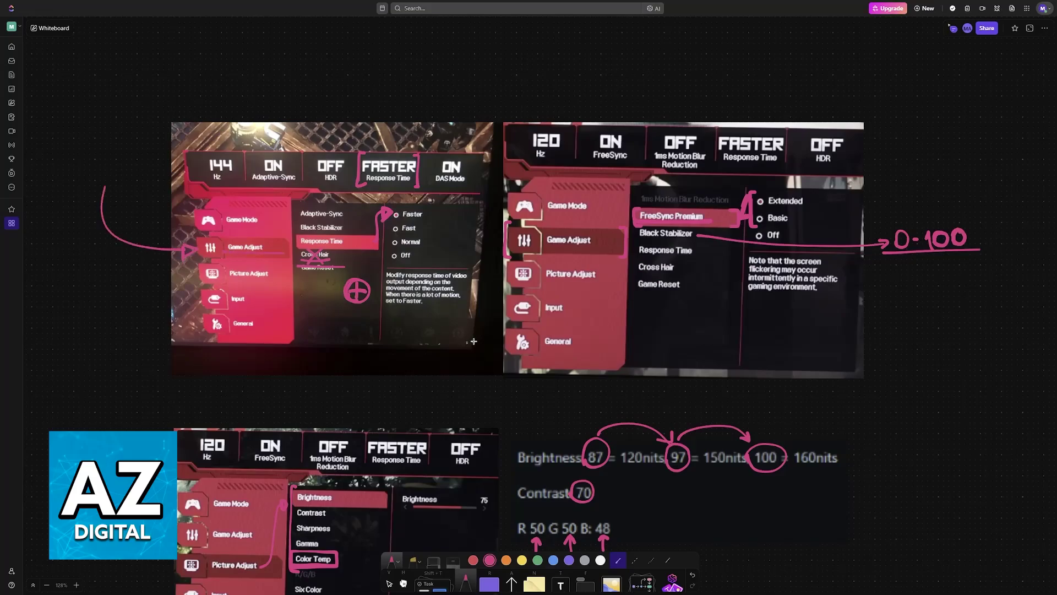